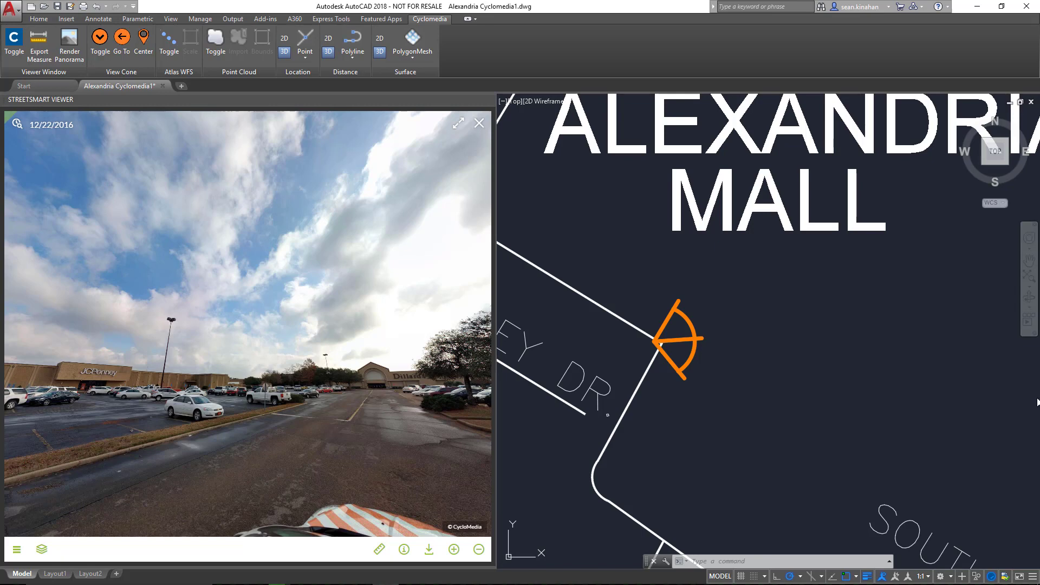
# - Rotate the panorama to face Dillard's, then zoom the viewport out and back in
pyautogui.moveTo(239, 424); pyautogui.dragTo(186, 386)
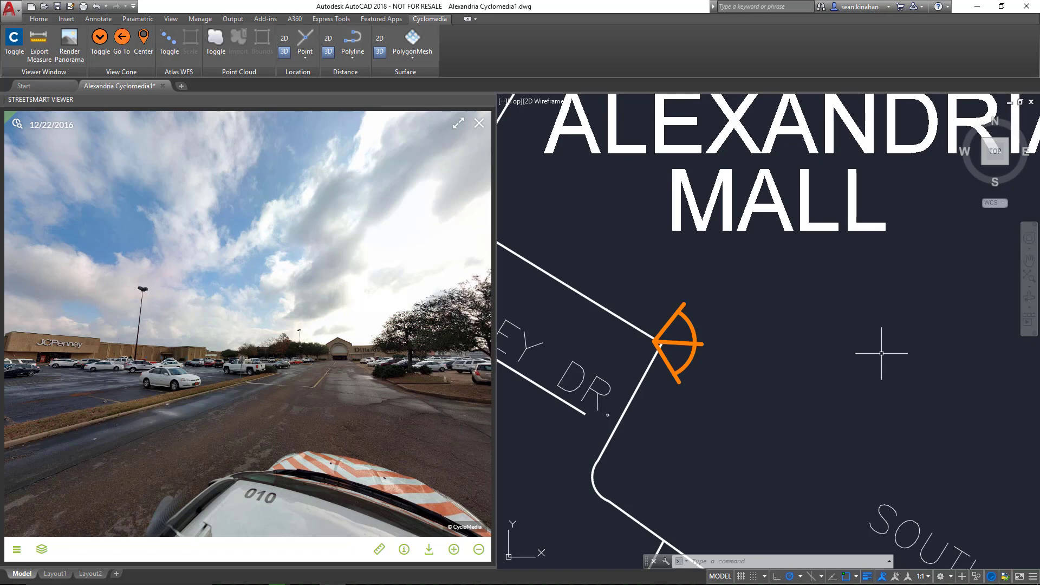
pyautogui.scroll(-3, 882, 353)
pyautogui.scroll(3, 889, 400)
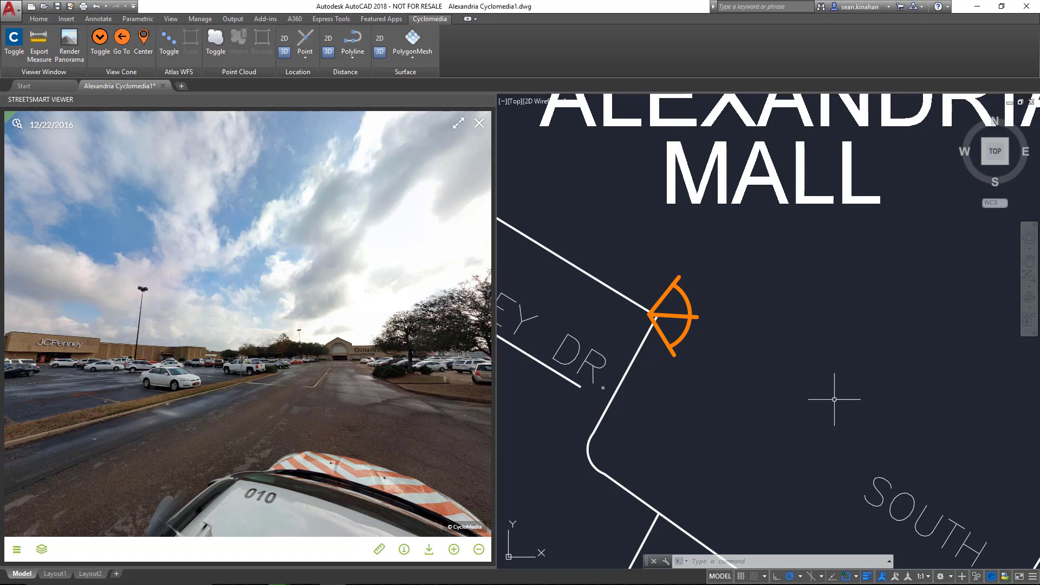
# - Toggle on the Atlas WFS dotted tracks and drag the view cone further along the road
pyautogui.click(172, 43)
pyautogui.press('Escape')
pyautogui.press('Escape')
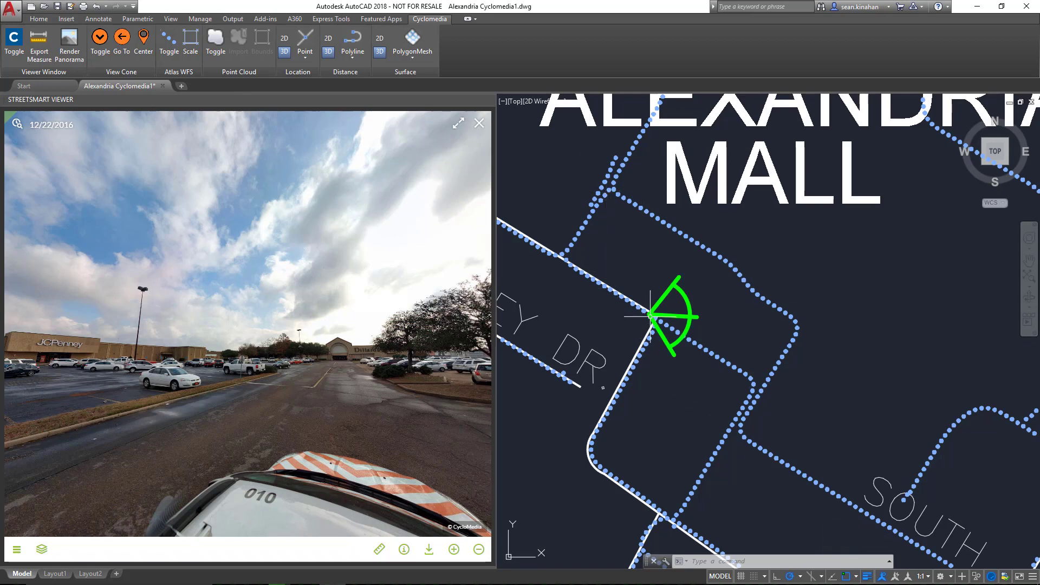
pyautogui.moveTo(650, 314); pyautogui.dragTo(774, 373)
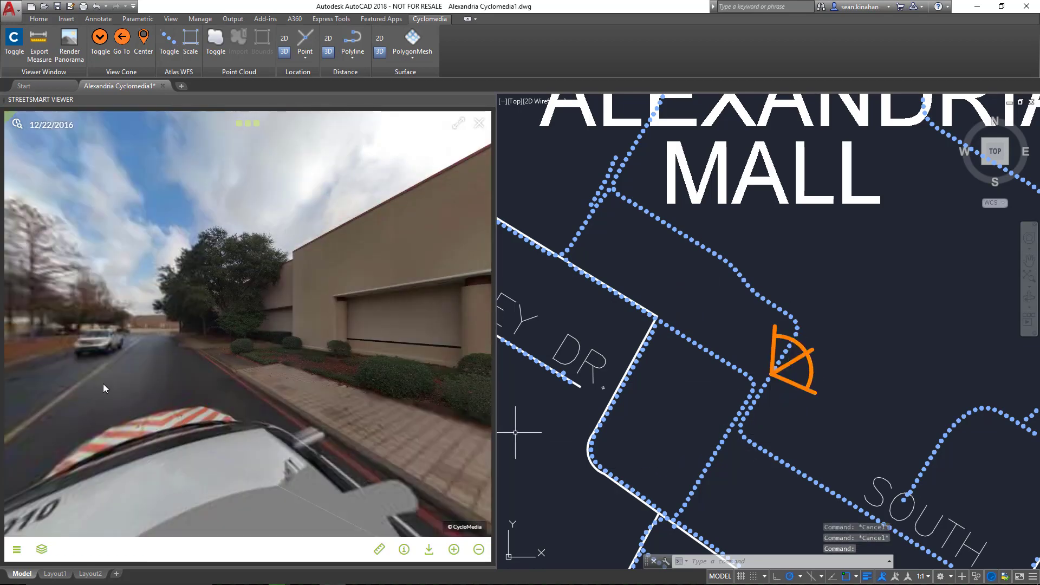
# - Turn on the Cyclorama recording layer in the panorama's overlays list
pyautogui.moveTo(103, 384); pyautogui.dragTo(187, 381)
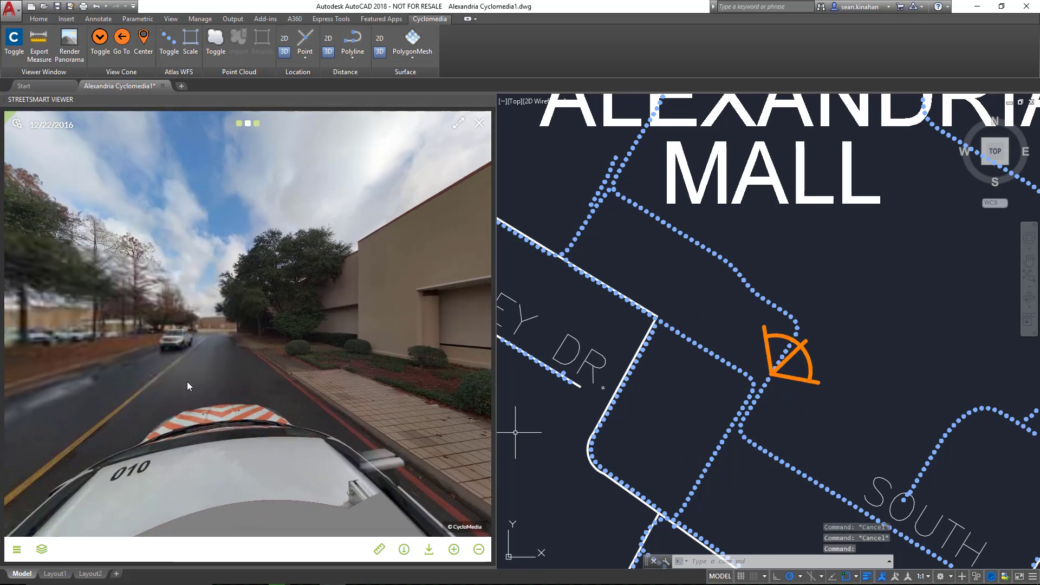
pyautogui.click(41, 549)
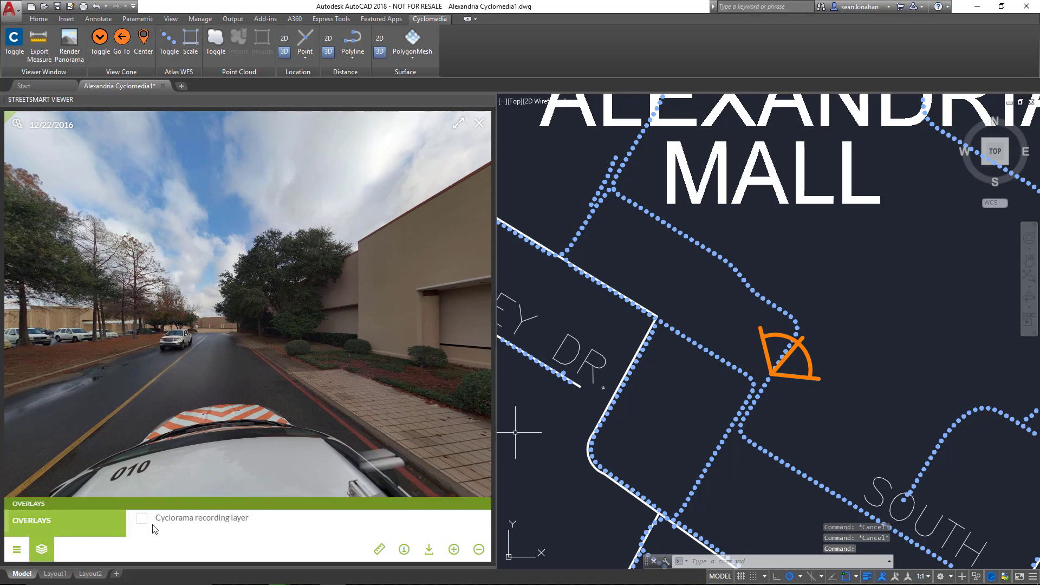
pyautogui.click(159, 524)
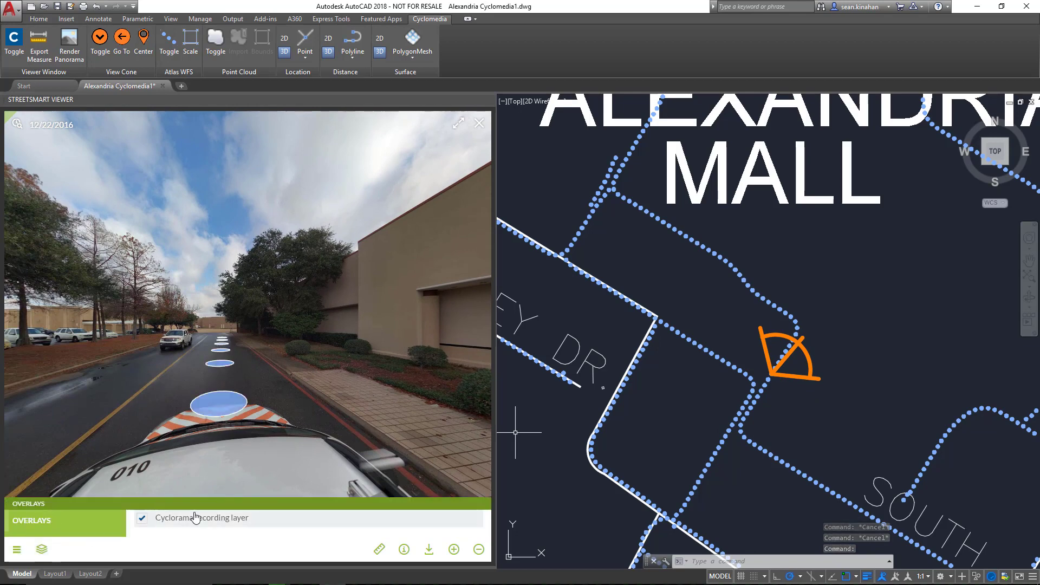
# - Jump to a recording point beside Dillard's and turn the panorama along the road
pyautogui.click(224, 402)
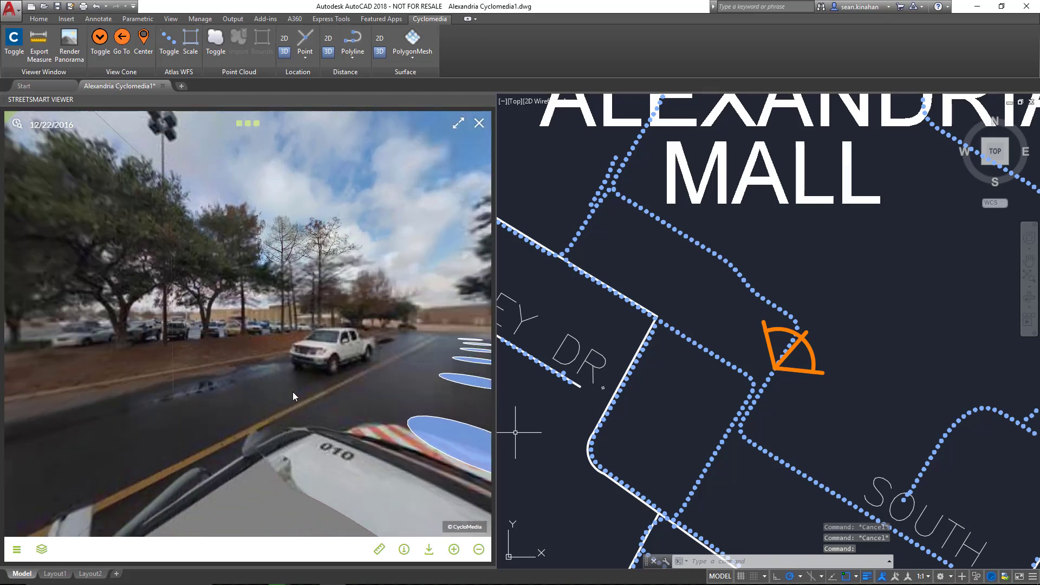
pyautogui.moveTo(293, 392); pyautogui.dragTo(309, 415)
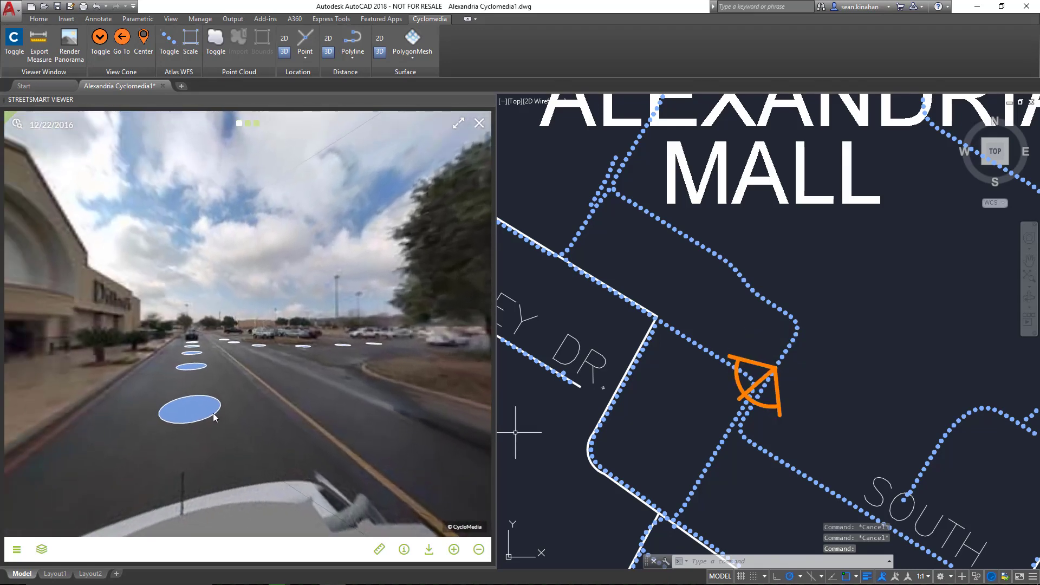
pyautogui.moveTo(213, 413); pyautogui.dragTo(281, 414)
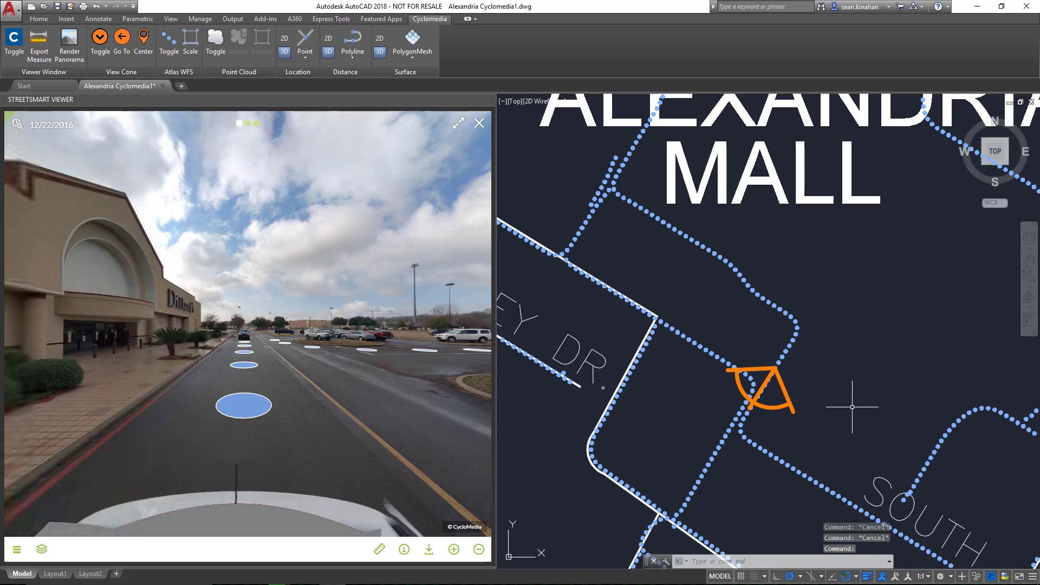
pyautogui.moveTo(880, 447); pyautogui.dragTo(792, 361, button='middle')
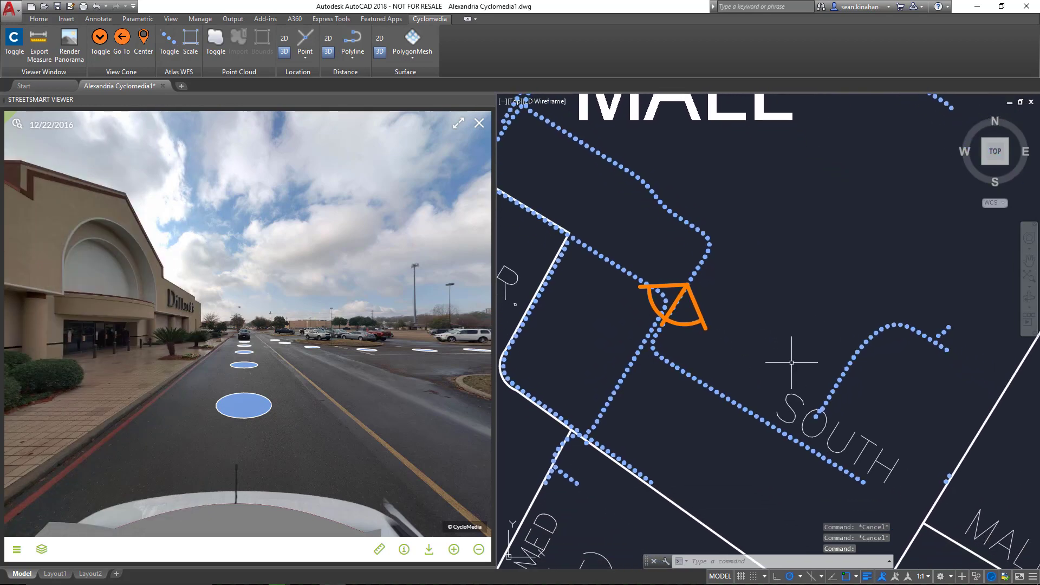
# - Pan the map past Worley Dr., Masonic and Memorial Drive to the BLVD junction
pyautogui.moveTo(766, 430); pyautogui.dragTo(777, 403, button='middle')
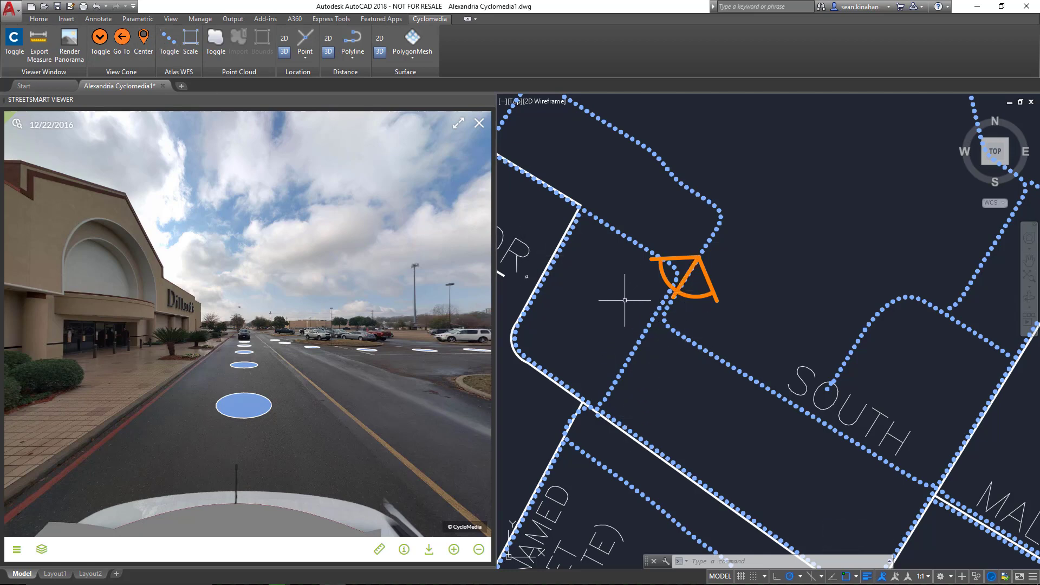
pyautogui.moveTo(531, 143); pyautogui.dragTo(848, 372, button='middle')
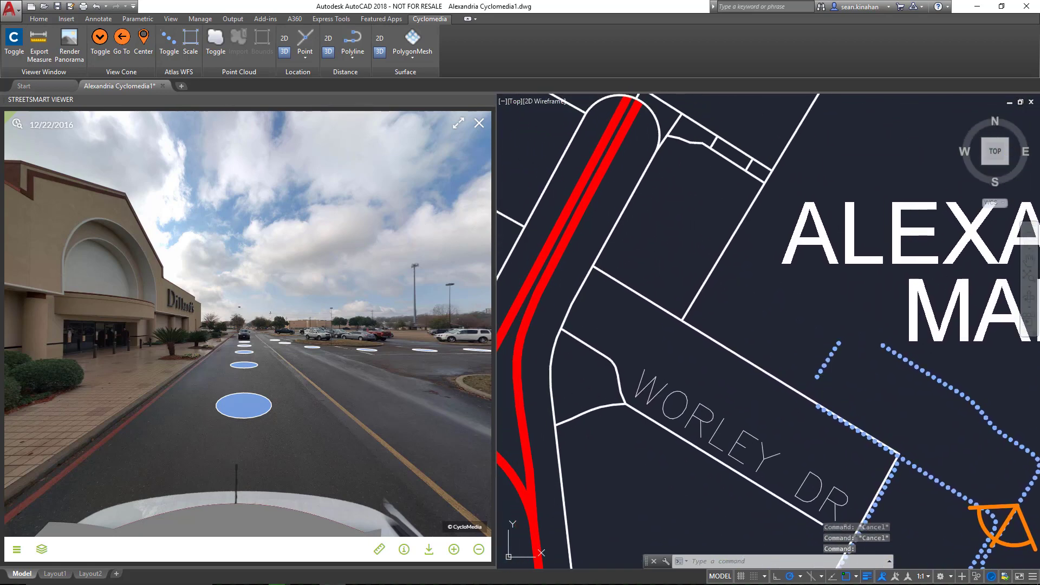
pyautogui.moveTo(736, 112); pyautogui.dragTo(771, 353, button='middle')
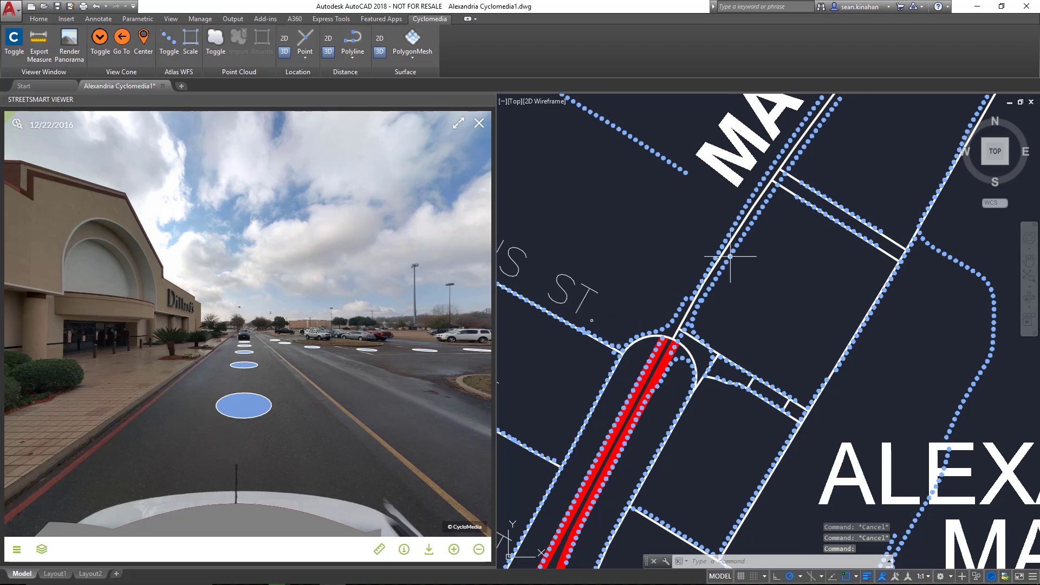
pyautogui.moveTo(912, 127); pyautogui.dragTo(706, 420, button='middle')
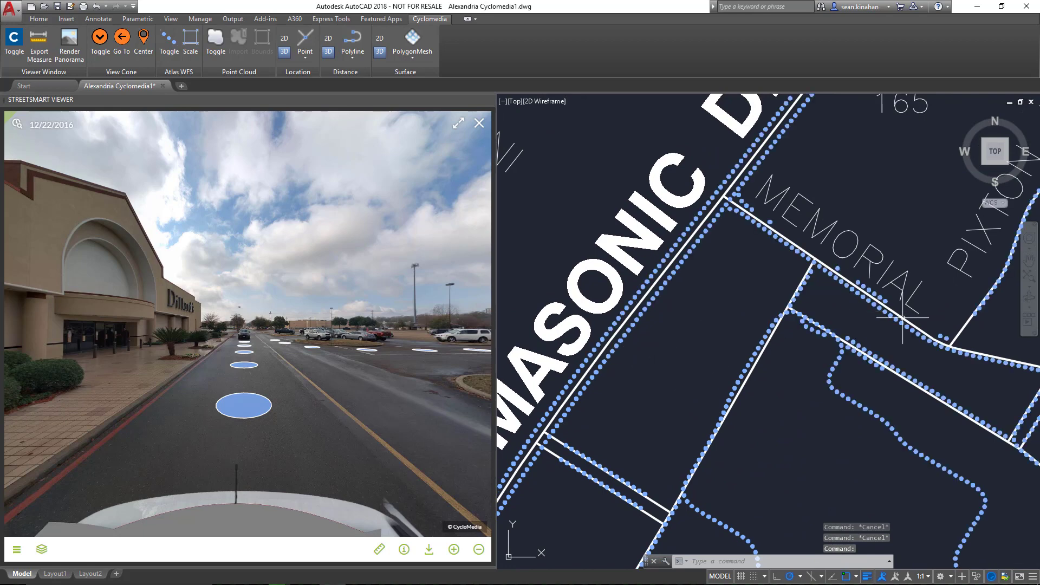
pyautogui.moveTo(966, 338); pyautogui.dragTo(701, 219, button='middle')
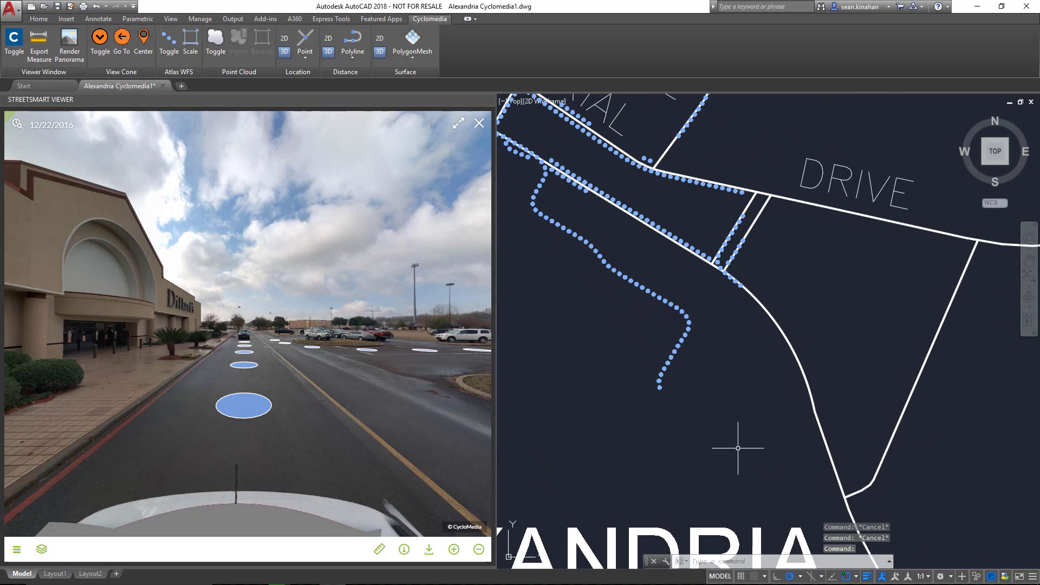
pyautogui.moveTo(742, 445); pyautogui.dragTo(620, 271, button='middle')
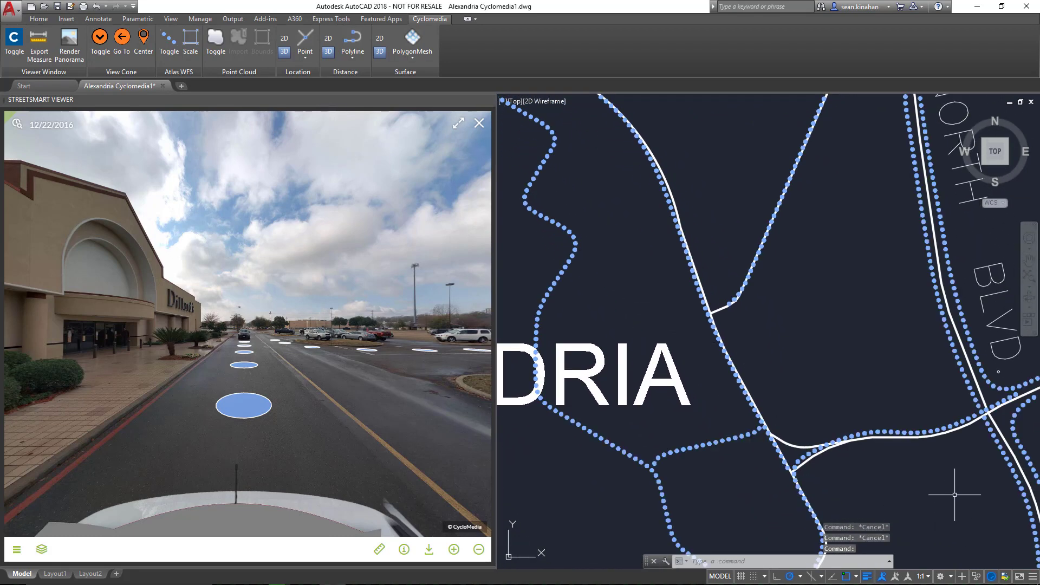
pyautogui.moveTo(953, 492); pyautogui.dragTo(765, 331, button='middle')
pyautogui.moveTo(499, 223); pyautogui.dragTo(499, 227, button='middle')
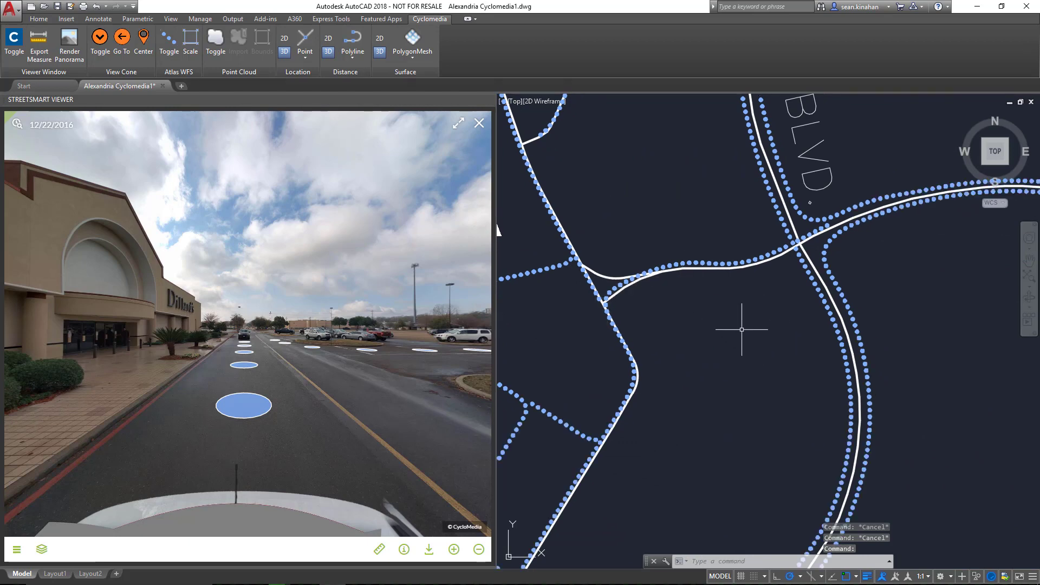
# - Zoom out and pan the map back to centre on Alexandria Mall
pyautogui.scroll(-2, 702, 340)
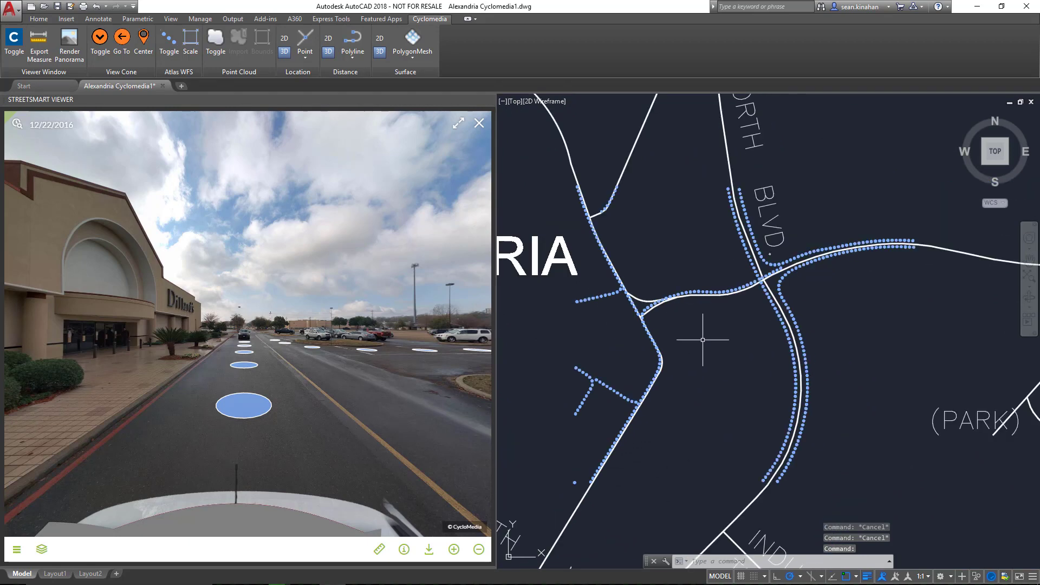
pyautogui.moveTo(629, 353); pyautogui.dragTo(748, 374, button='middle')
pyautogui.moveTo(649, 419); pyautogui.dragTo(913, 393, button='middle')
pyautogui.moveTo(813, 425); pyautogui.dragTo(798, 392, button='middle')
pyautogui.moveTo(743, 364); pyautogui.dragTo(701, 373, button='middle')
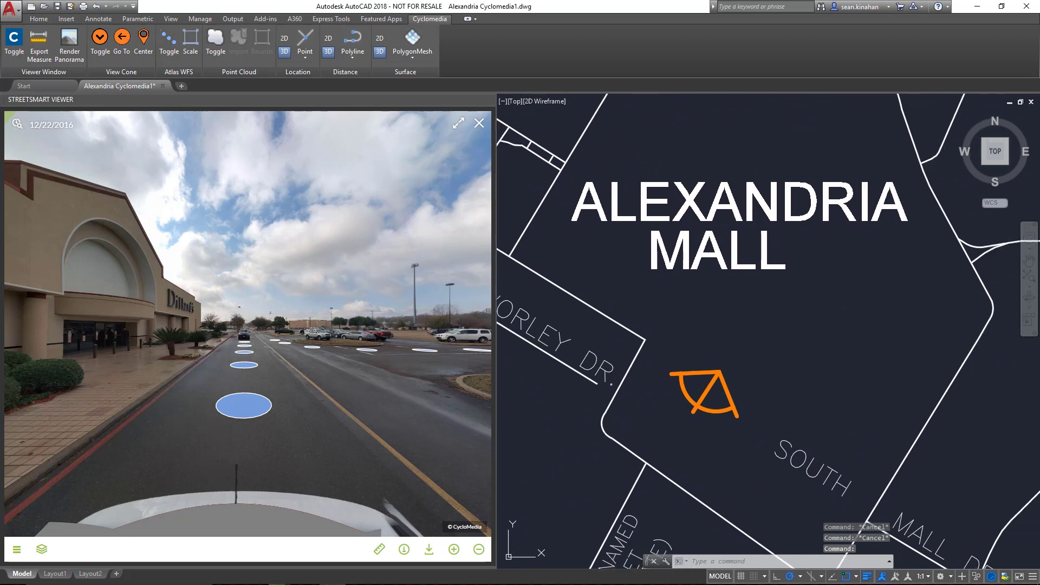
pyautogui.moveTo(761, 360); pyautogui.dragTo(749, 348, button='middle')
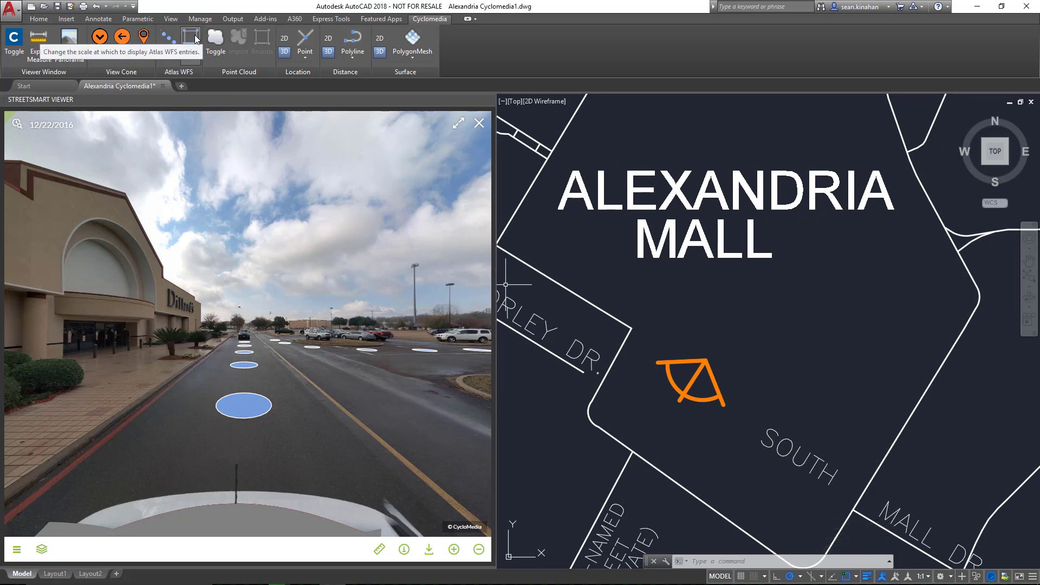
# - Zoom in and pan along the unnamed street until the dotted recording points show by the curb
pyautogui.scroll(2, 739, 347)
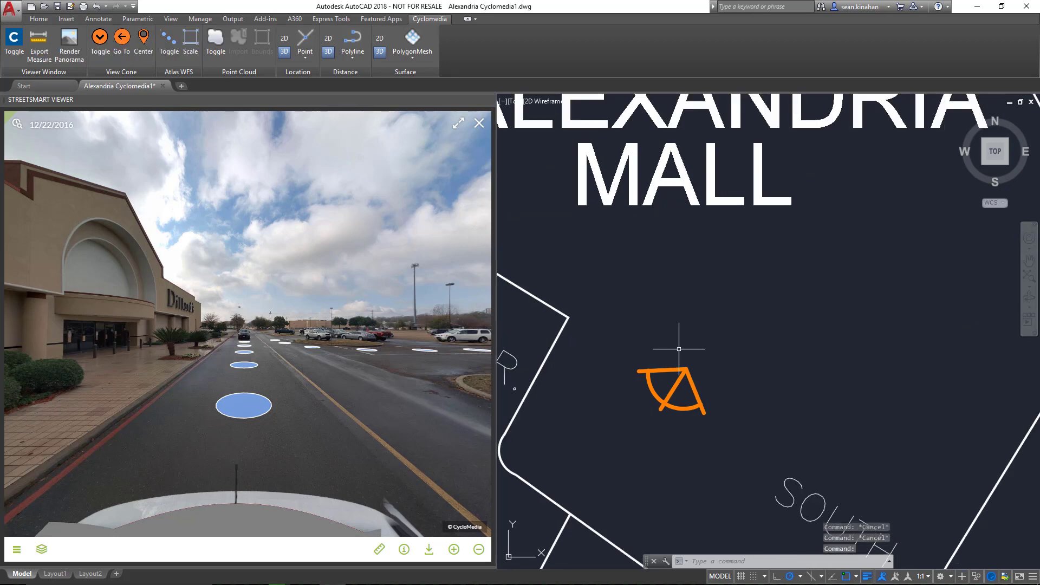
pyautogui.scroll(1, 679, 349)
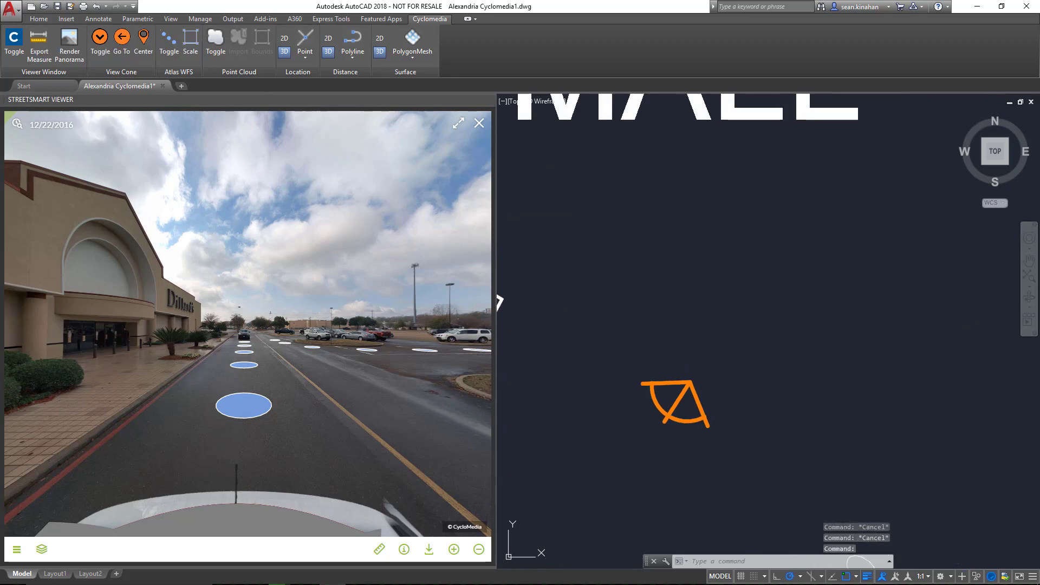
pyautogui.scroll(-2, 574, 361)
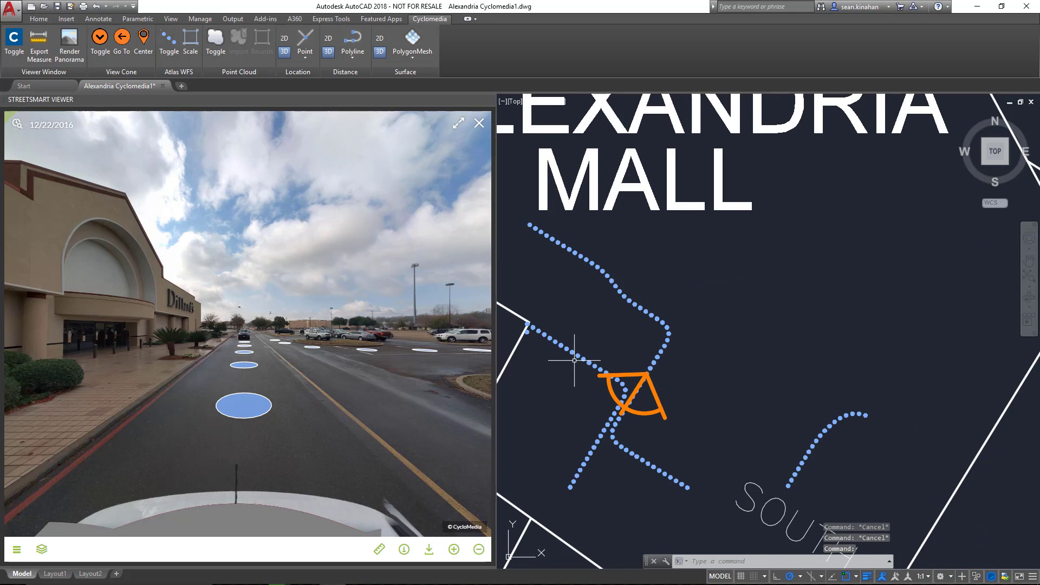
pyautogui.scroll(-2, 574, 360)
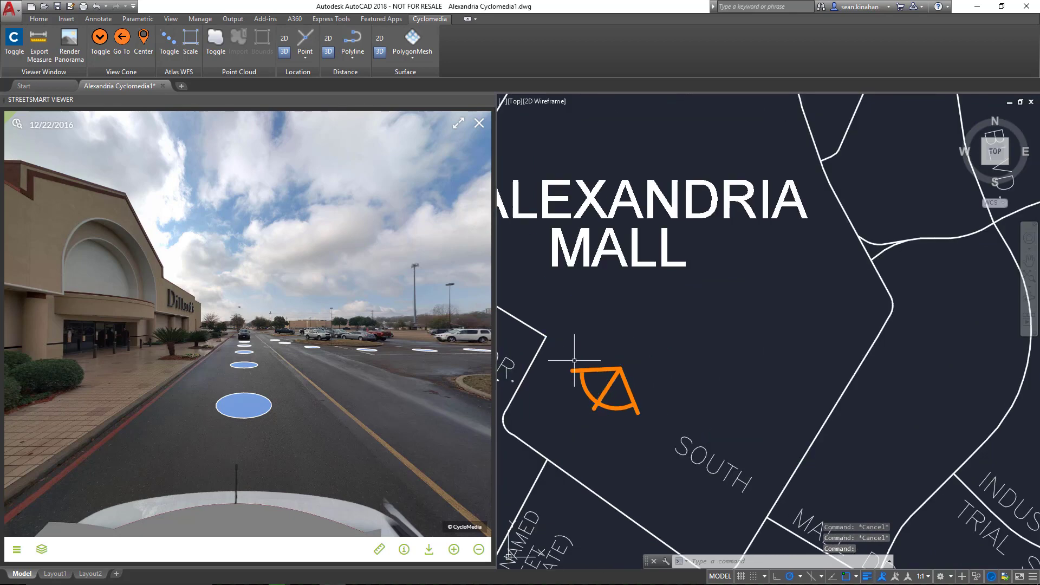
pyautogui.scroll(2, 623, 341)
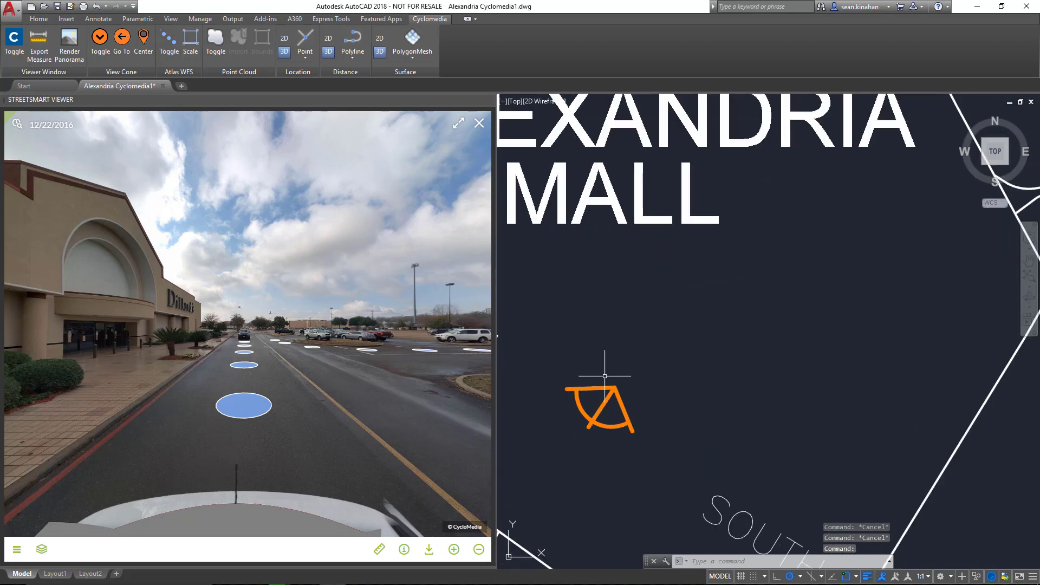
pyautogui.scroll(-2, 639, 368)
pyautogui.scroll(3, 727, 314)
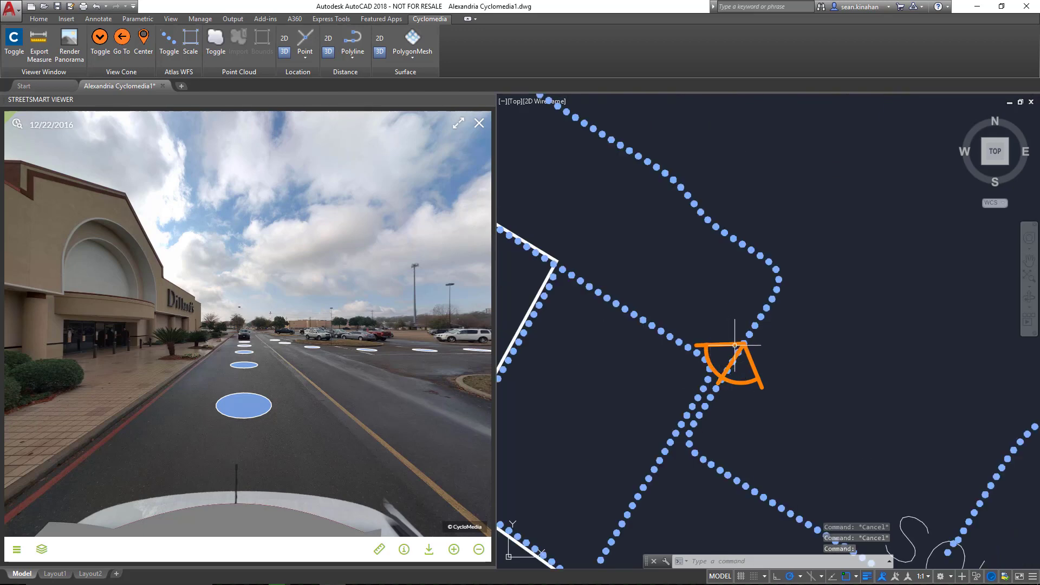
pyautogui.moveTo(737, 343)
pyautogui.mouseDown(button='middle')
pyautogui.moveTo(801, 284)
pyautogui.moveTo(794, 276)
pyautogui.mouseUp(button='middle')
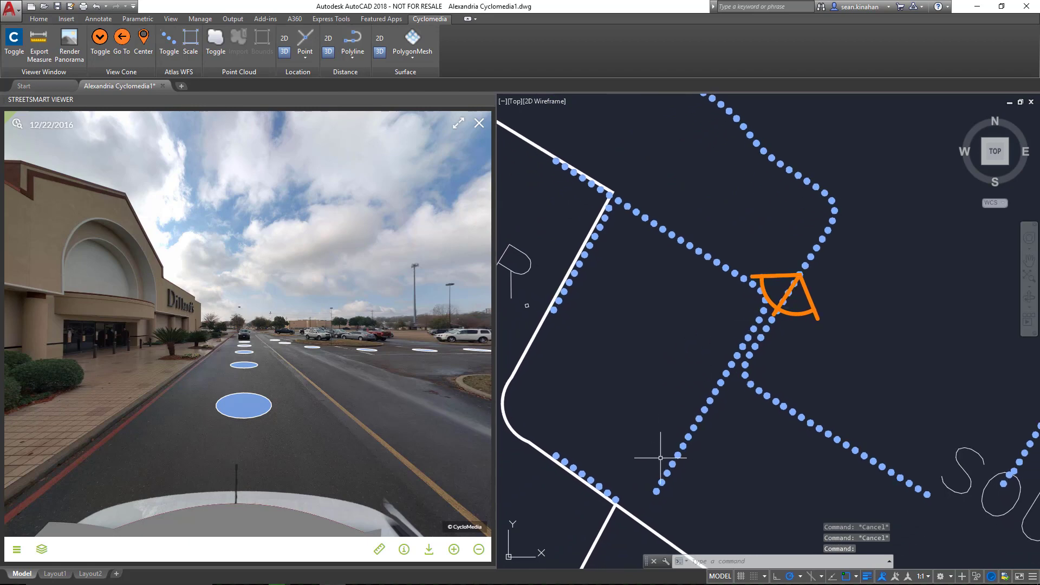
pyautogui.moveTo(629, 453); pyautogui.dragTo(682, 222, button='middle')
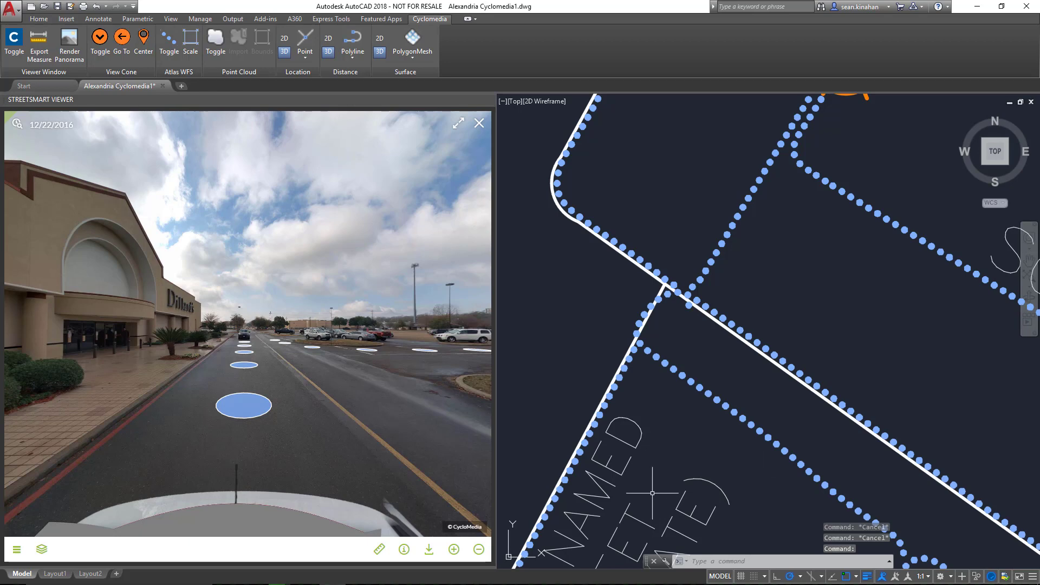
pyautogui.moveTo(662, 466); pyautogui.dragTo(667, 440, button='middle')
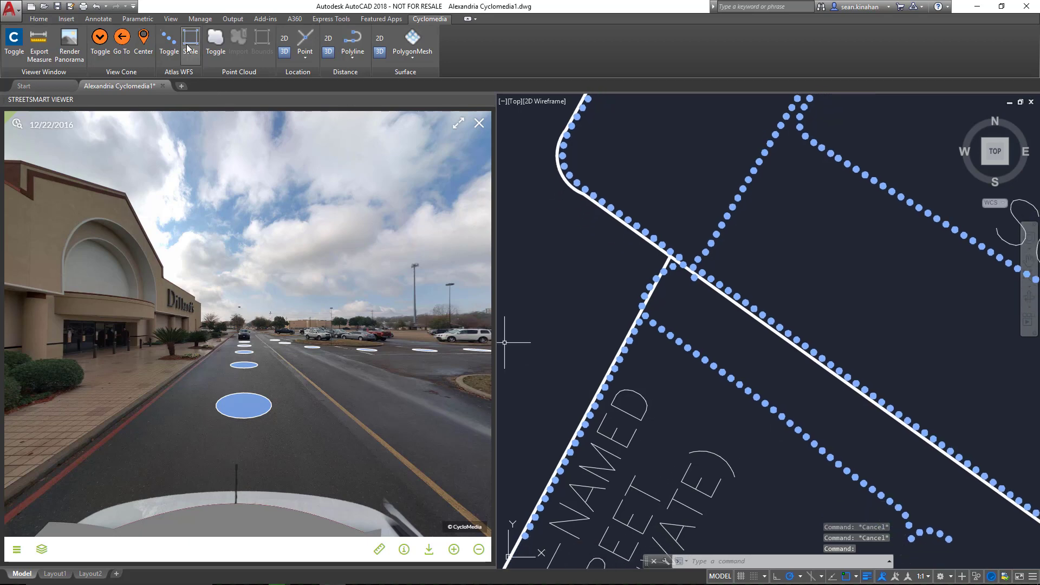
# - Change the Atlas WFS recording-point display scale from 1382 to 1000
pyautogui.click(191, 43)
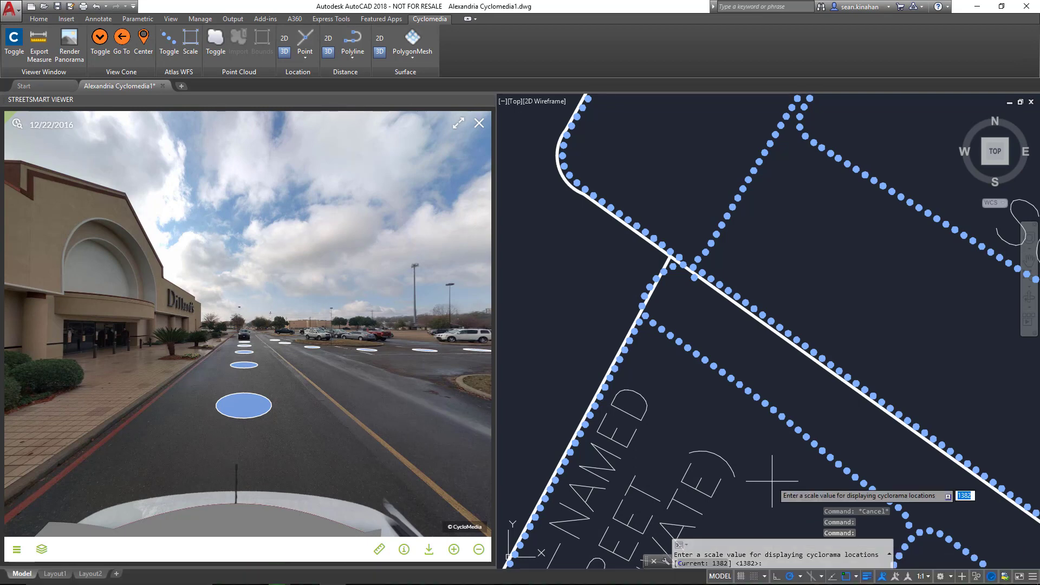
pyautogui.click(783, 565)
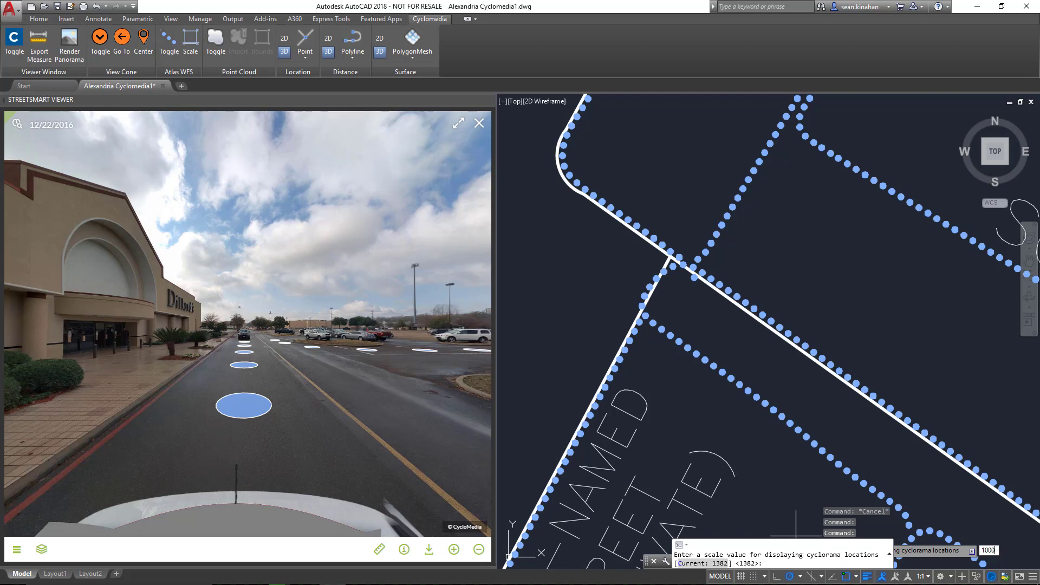
pyautogui.press('Return')
pyautogui.press('Escape')
pyautogui.press('Escape')
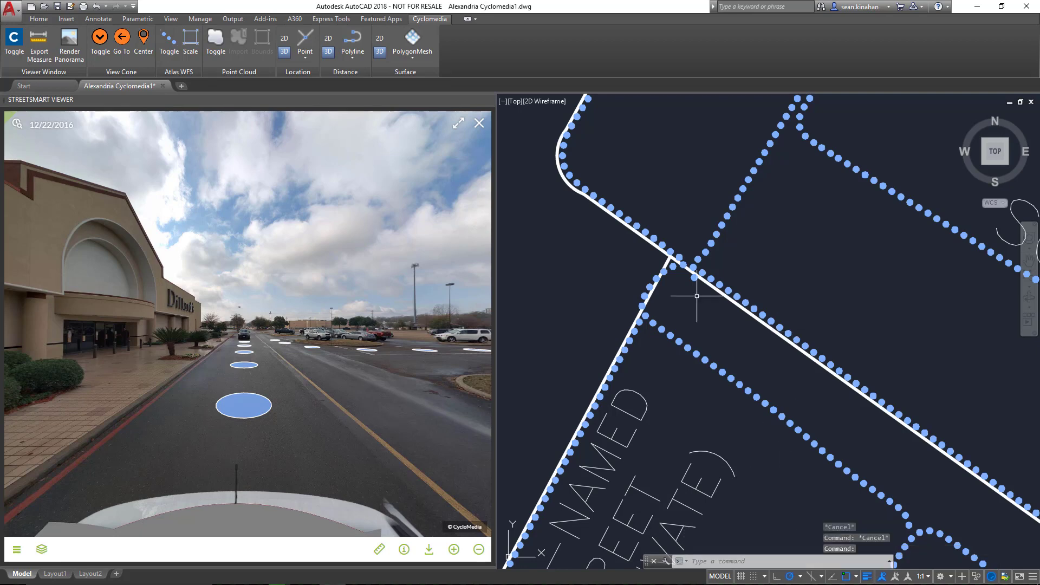
pyautogui.scroll(2, 718, 365)
# - Zoom in and out to check the dots at scale 1000, then pan to the orange view cone
pyautogui.scroll(-2, 727, 339)
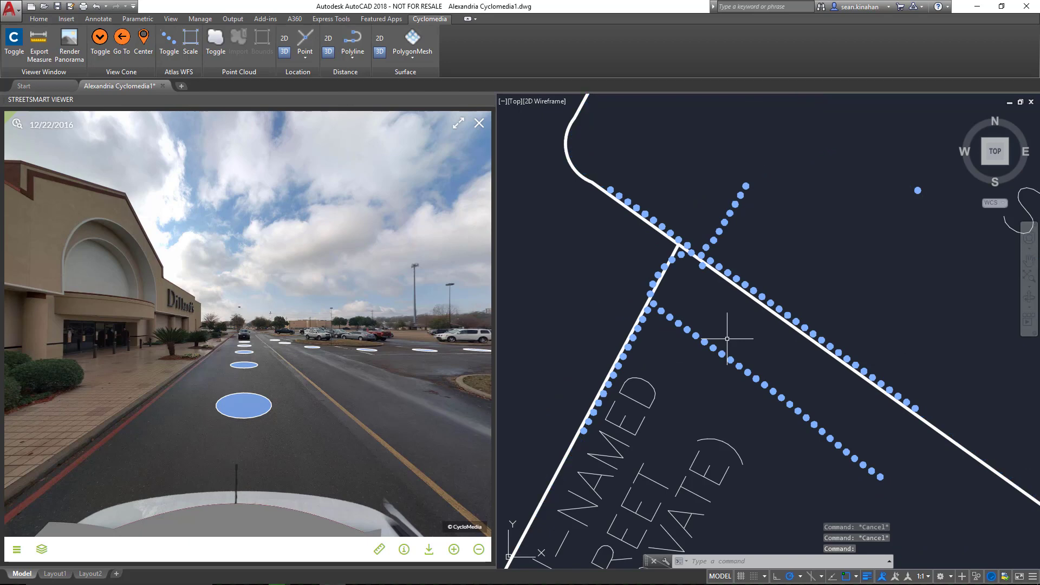
pyautogui.scroll(-2, 728, 339)
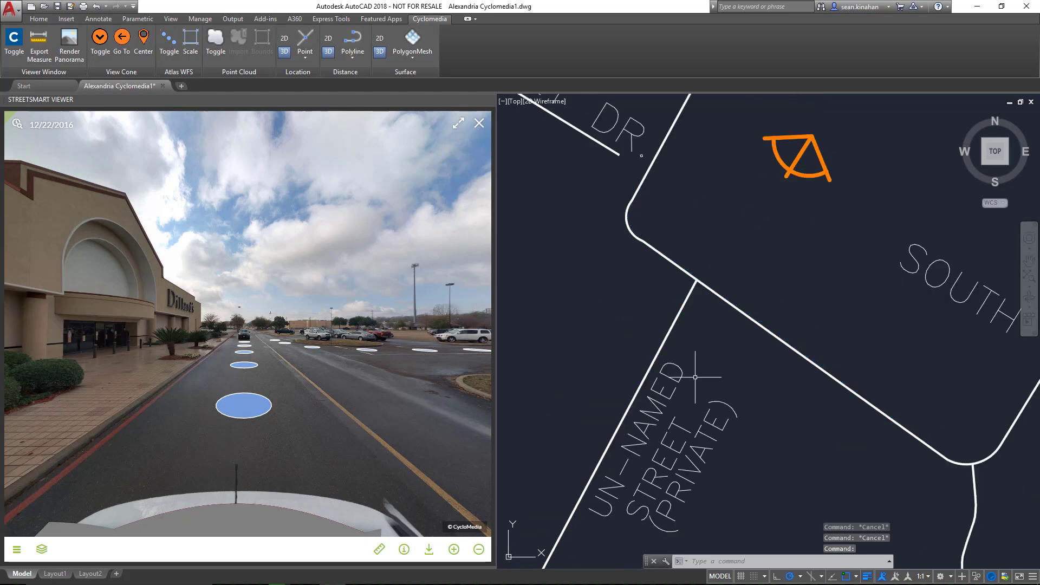
pyautogui.scroll(2, 720, 354)
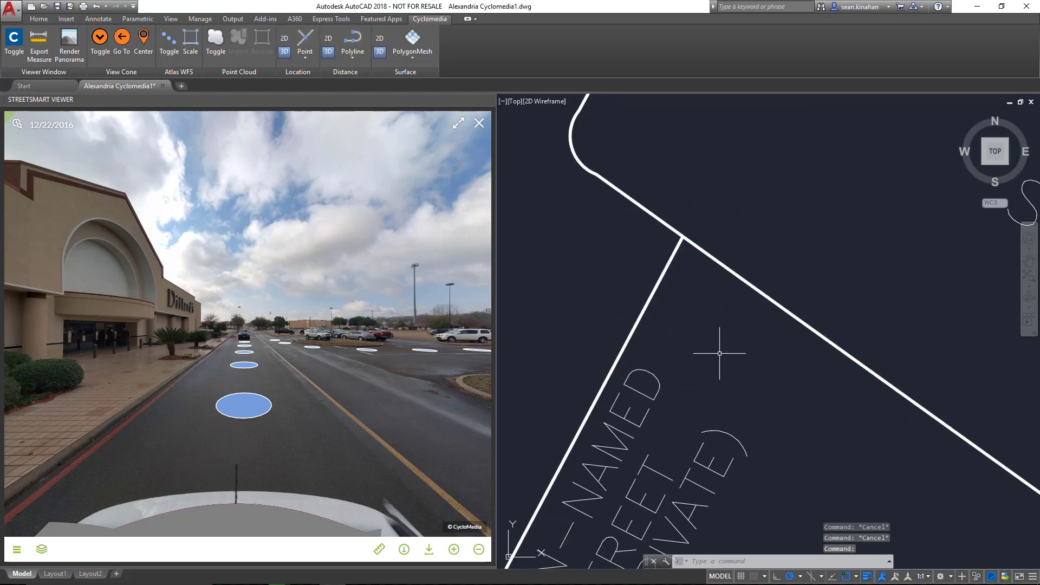
pyautogui.scroll(-2, 753, 339)
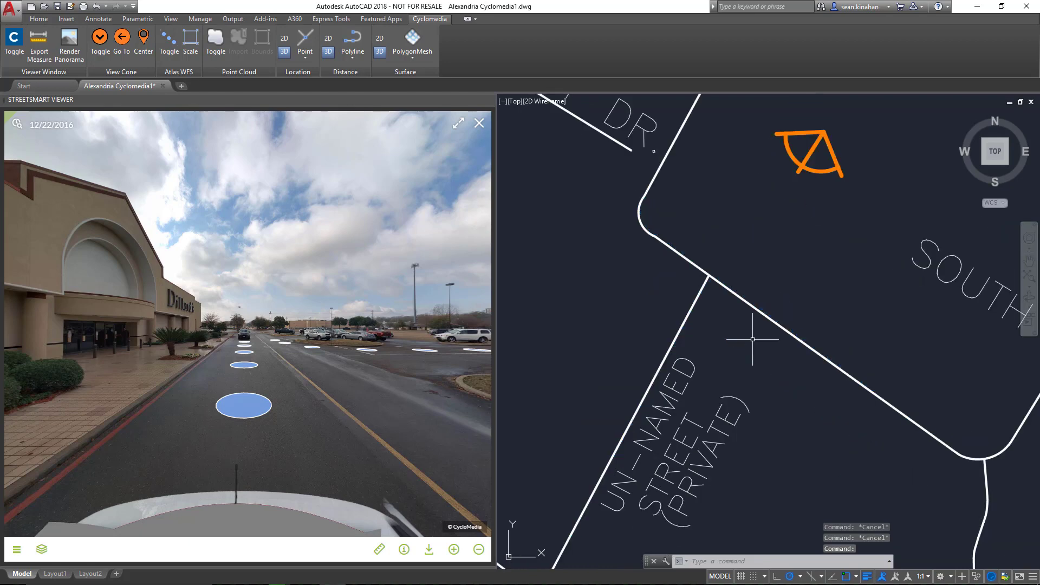
pyautogui.scroll(2, 753, 339)
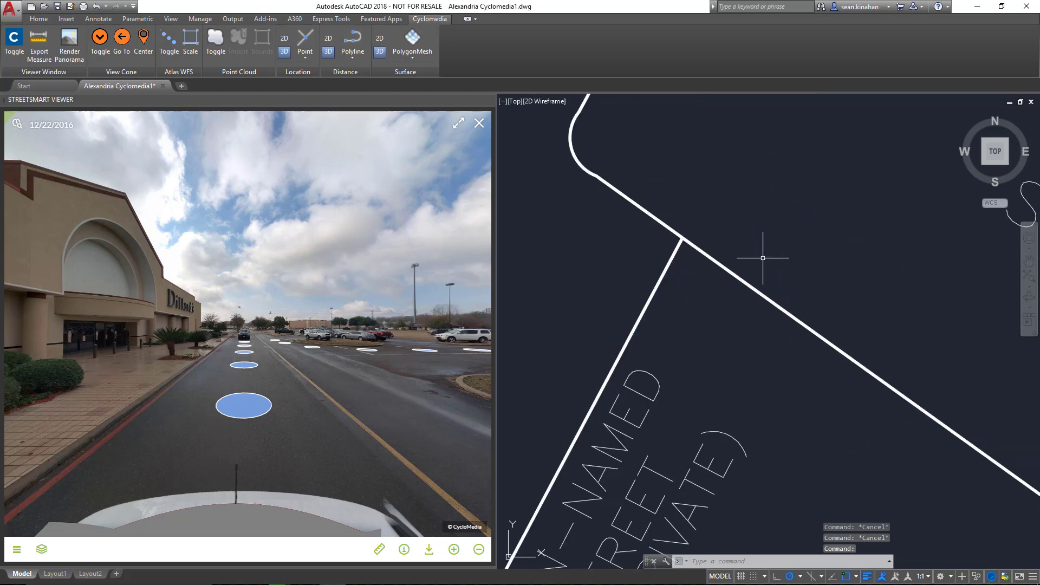
pyautogui.moveTo(757, 138); pyautogui.dragTo(673, 320, button='middle')
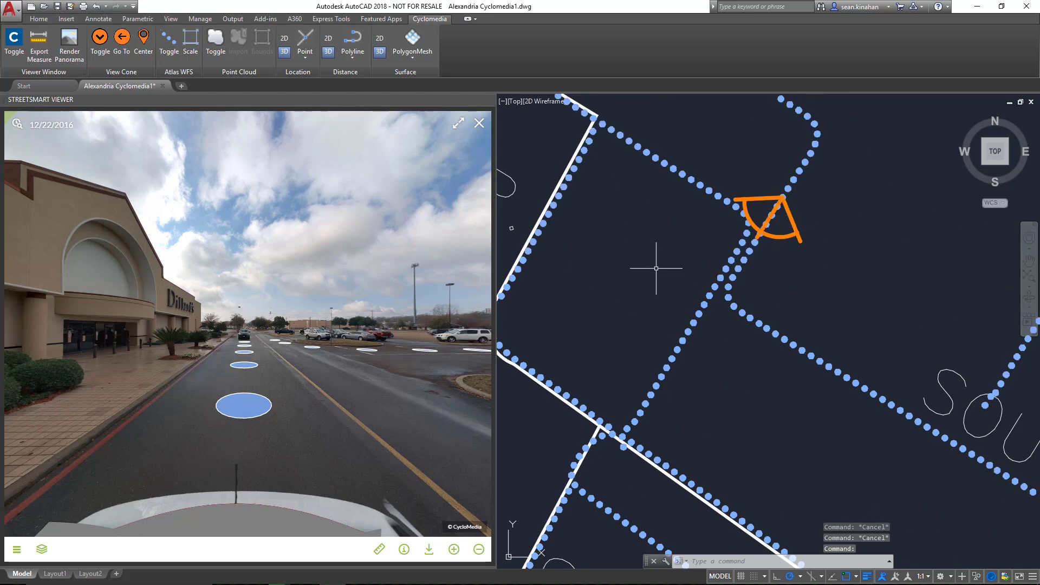
# - Rotate the panorama past the trees and pickup to face the beige building wall
pyautogui.moveTo(388, 301)
pyautogui.mouseDown()
pyautogui.moveTo(184, 284)
pyautogui.moveTo(97, 303)
pyautogui.mouseUp()
pyautogui.moveTo(284, 336); pyautogui.dragTo(86, 325)
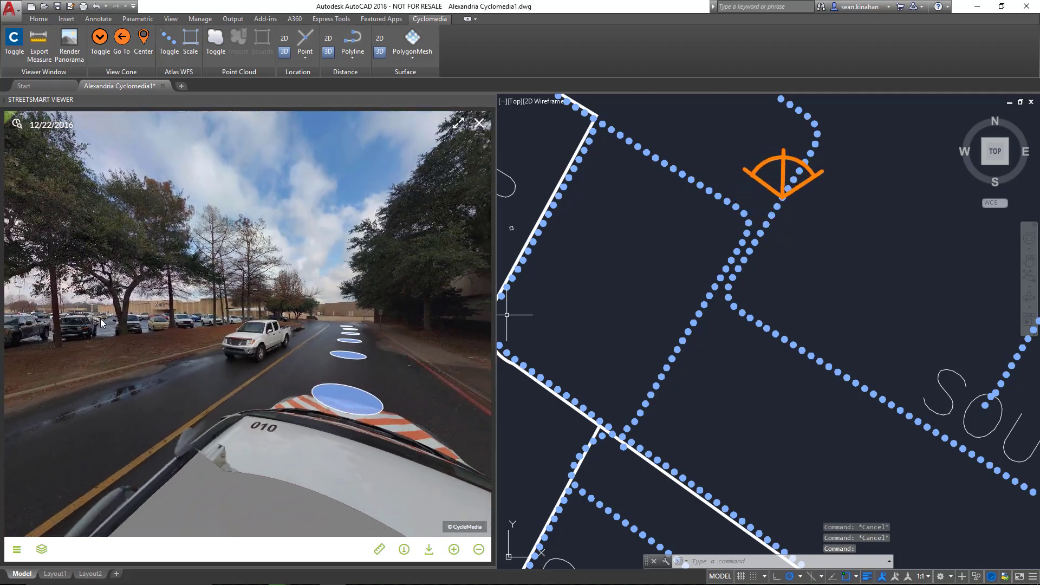
pyautogui.moveTo(291, 353); pyautogui.dragTo(157, 340)
pyautogui.moveTo(303, 360); pyautogui.dragTo(217, 363)
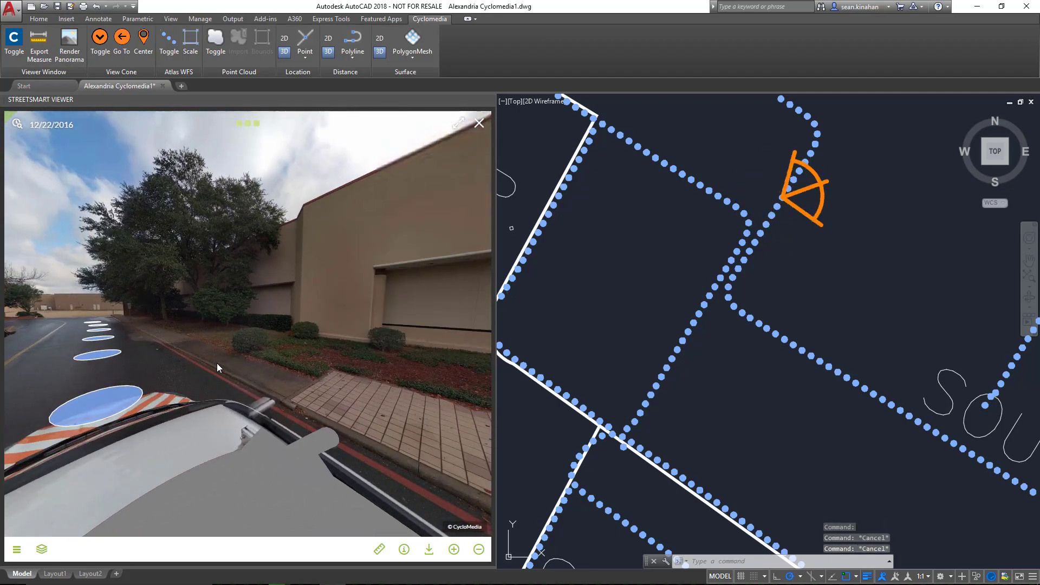